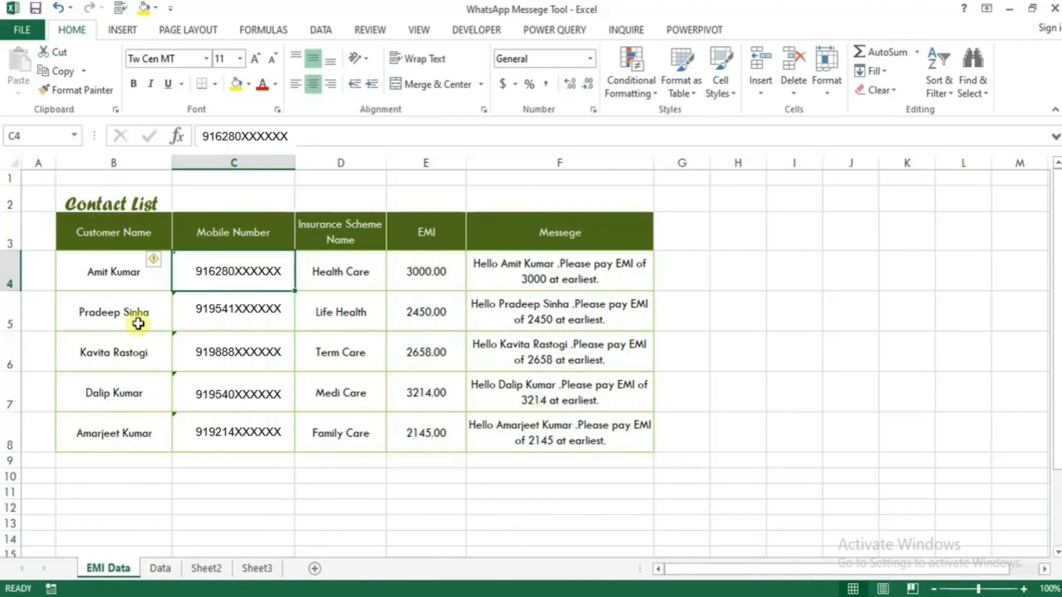
- Review the names, mobile numbers, schemes and EMI amounts, and the message formulas in F4 and F5
{"action": "left_click_drag", "start_coordinate": [124, 237], "coordinate": [129, 422]}
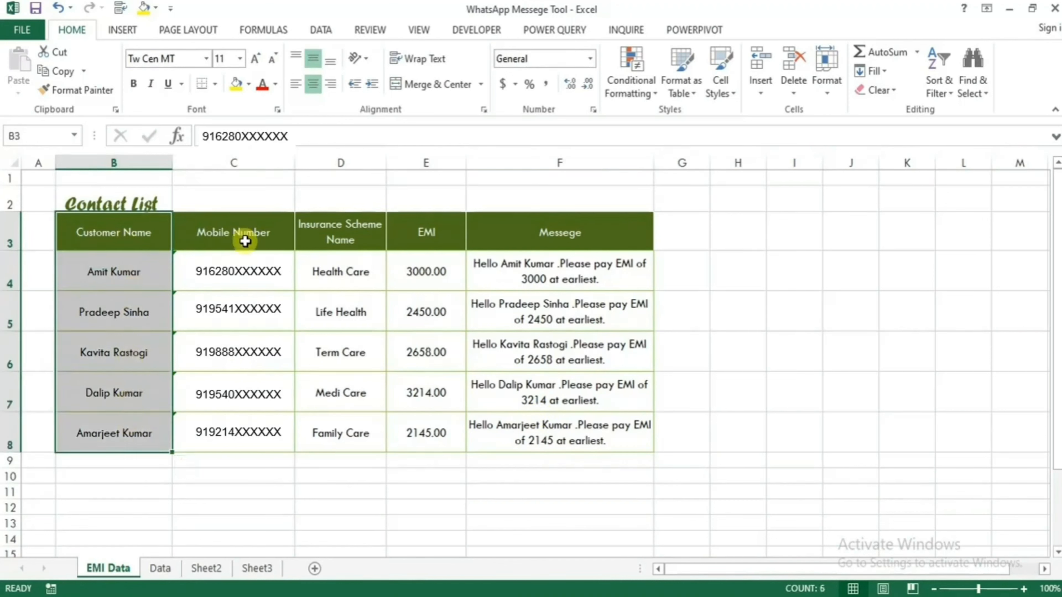
{"action": "left_click_drag", "start_coordinate": [244, 239], "coordinate": [237, 442]}
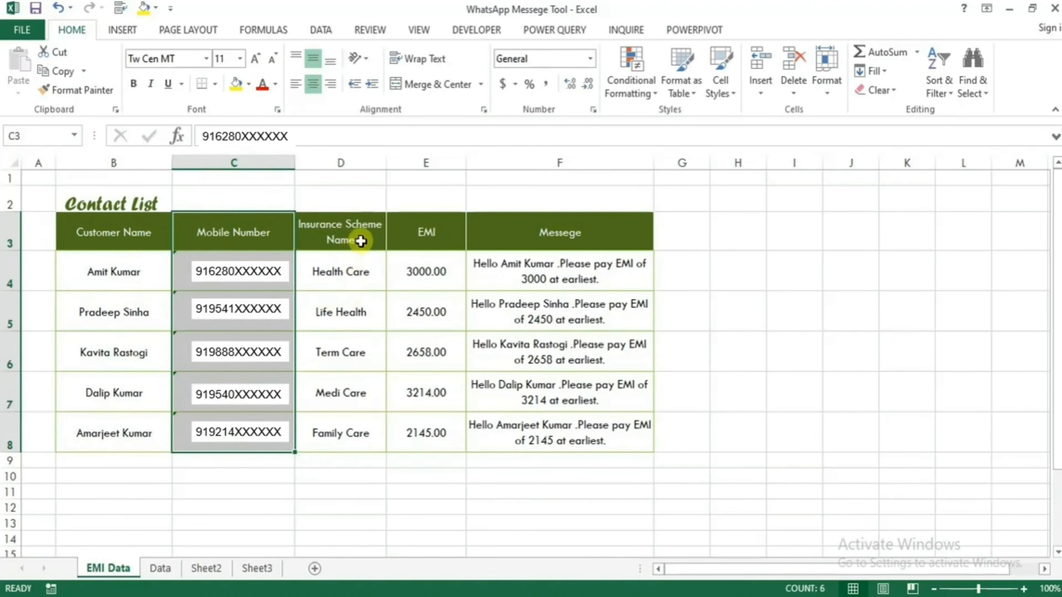
{"action": "left_click_drag", "start_coordinate": [356, 242], "coordinate": [348, 423]}
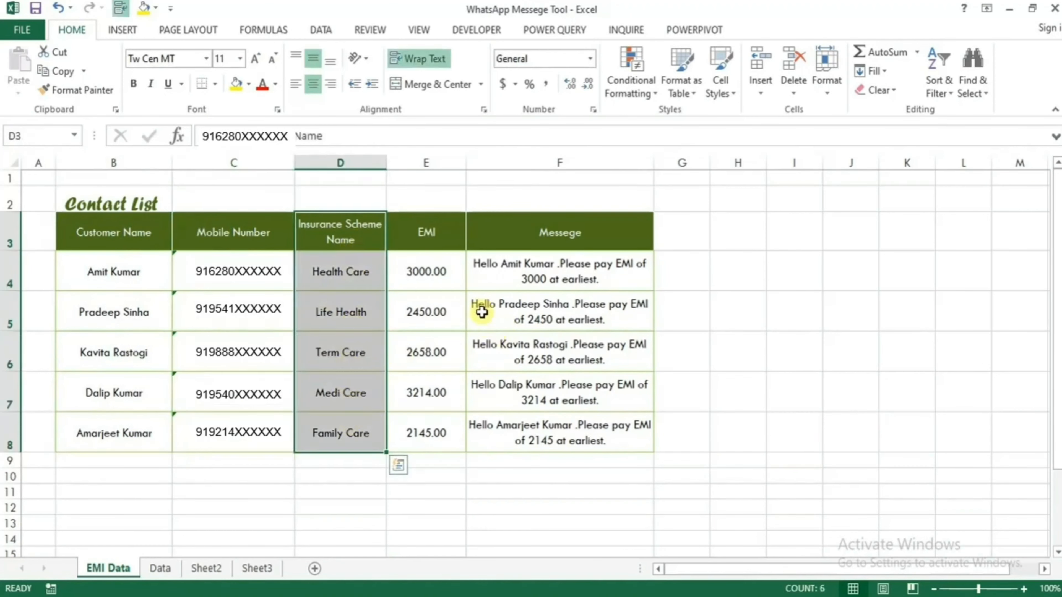
{"action": "left_click_drag", "start_coordinate": [442, 237], "coordinate": [430, 426]}
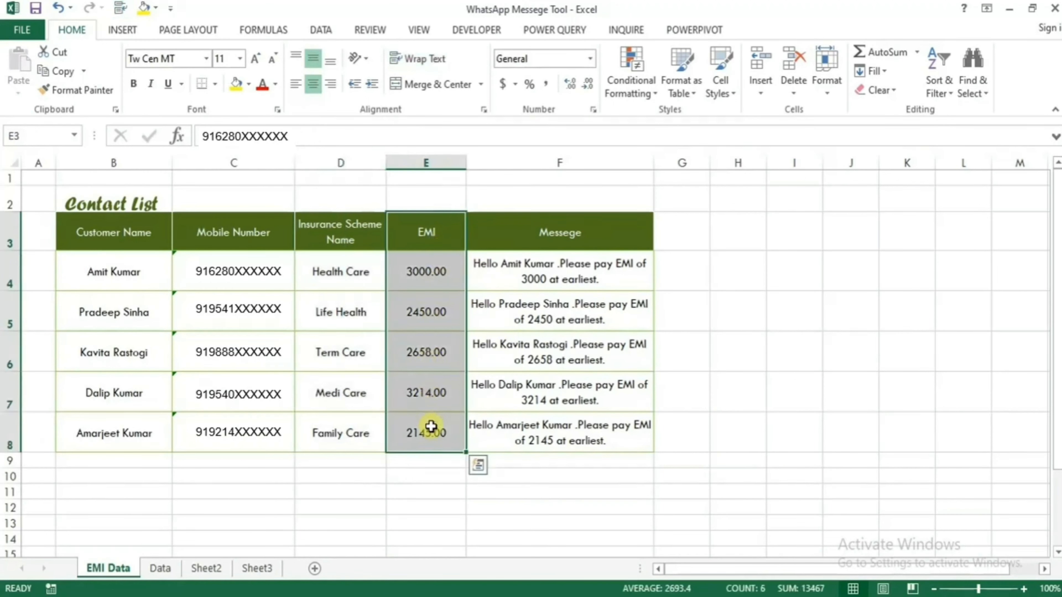
{"action": "left_click", "coordinate": [567, 274]}
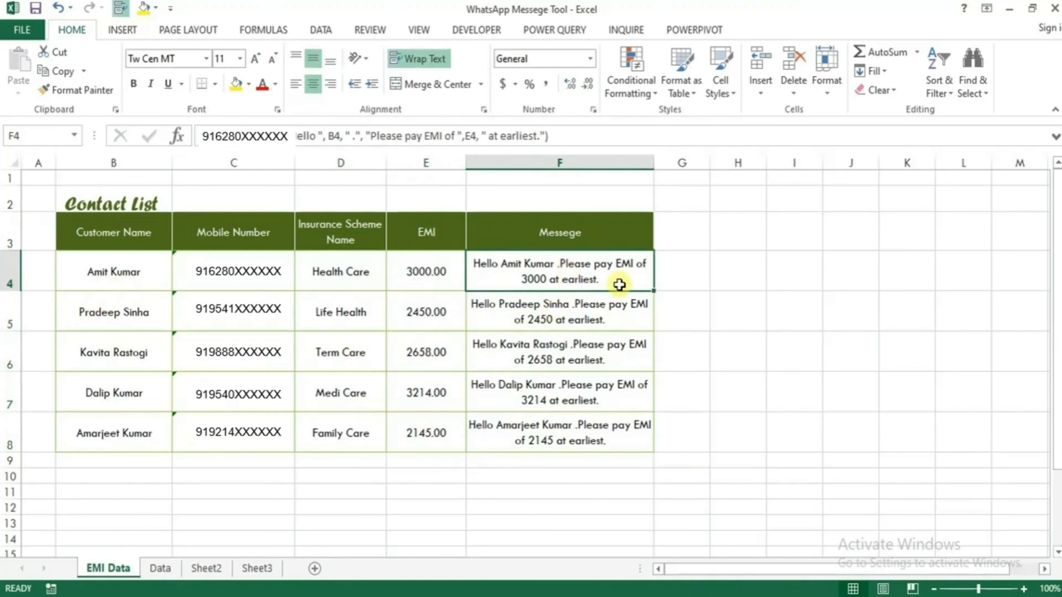
{"action": "left_click", "coordinate": [427, 276]}
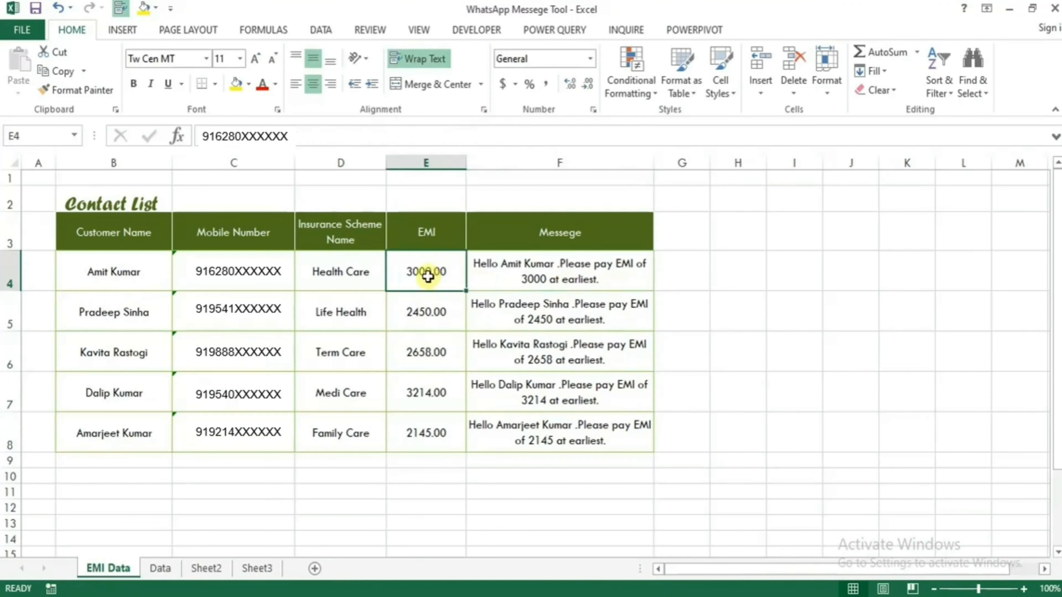
{"action": "left_click", "coordinate": [627, 269]}
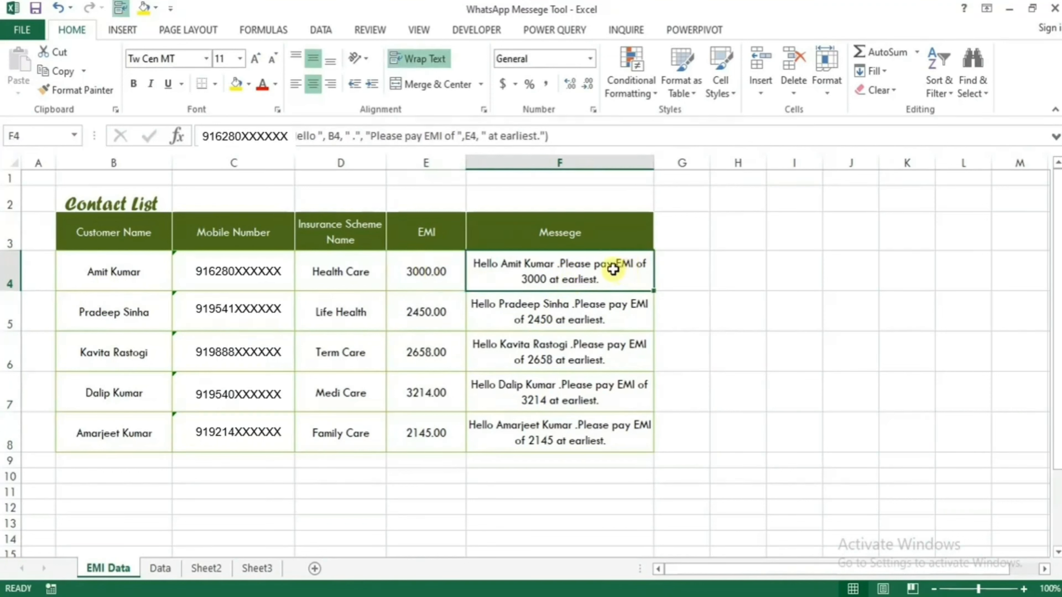
{"action": "left_click", "coordinate": [543, 319]}
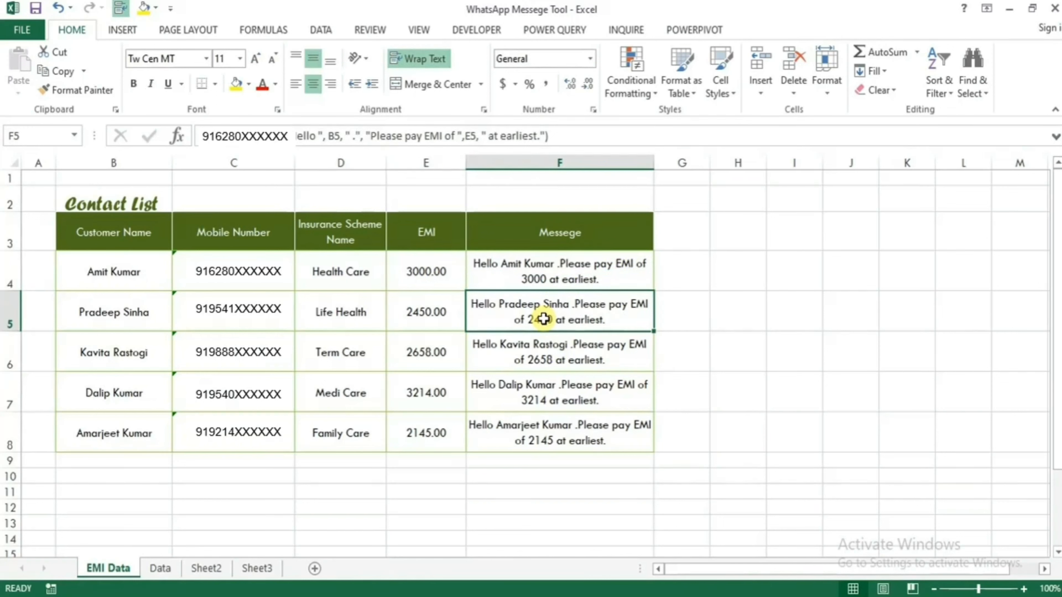
{"action": "left_click", "coordinate": [556, 277]}
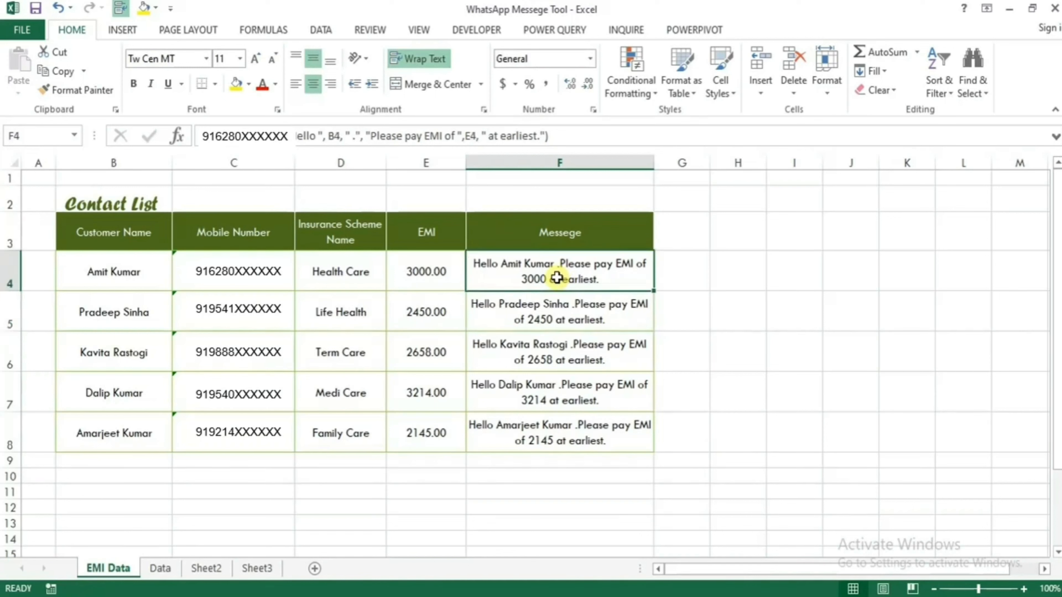
- Change the first customer's name in B4 to a new name and check F4's updated message
{"action": "left_click", "coordinate": [113, 271]}
{"action": "key", "text": "F2"}
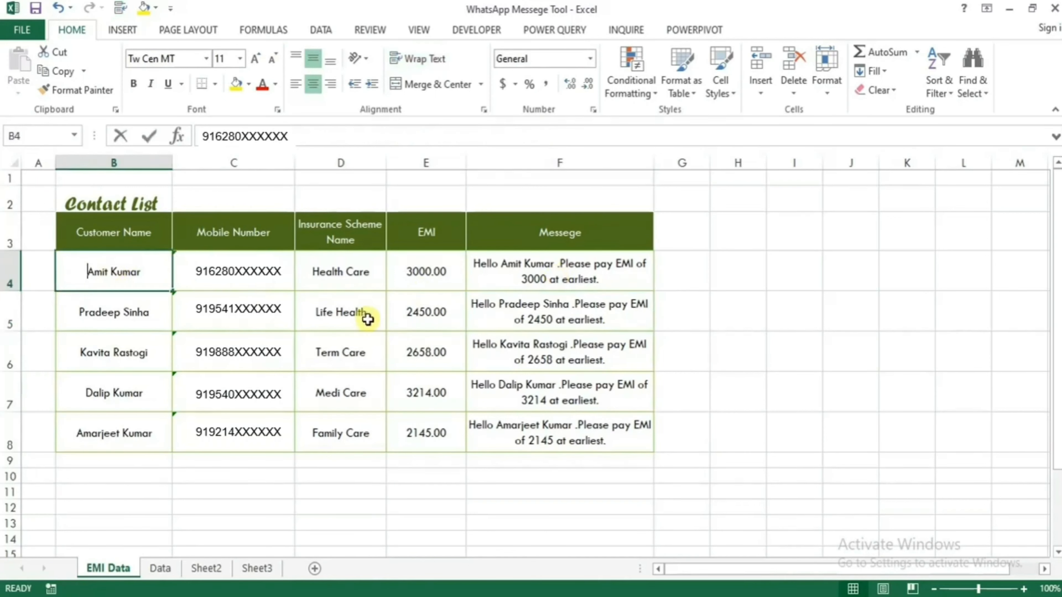
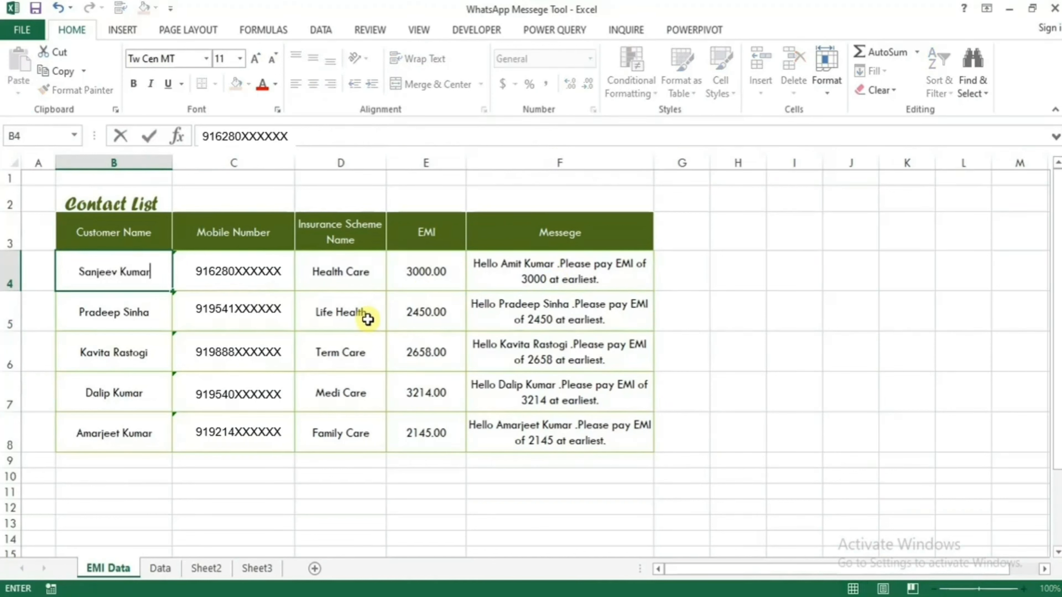
{"action": "key", "text": "Return"}
{"action": "left_click", "coordinate": [537, 277]}
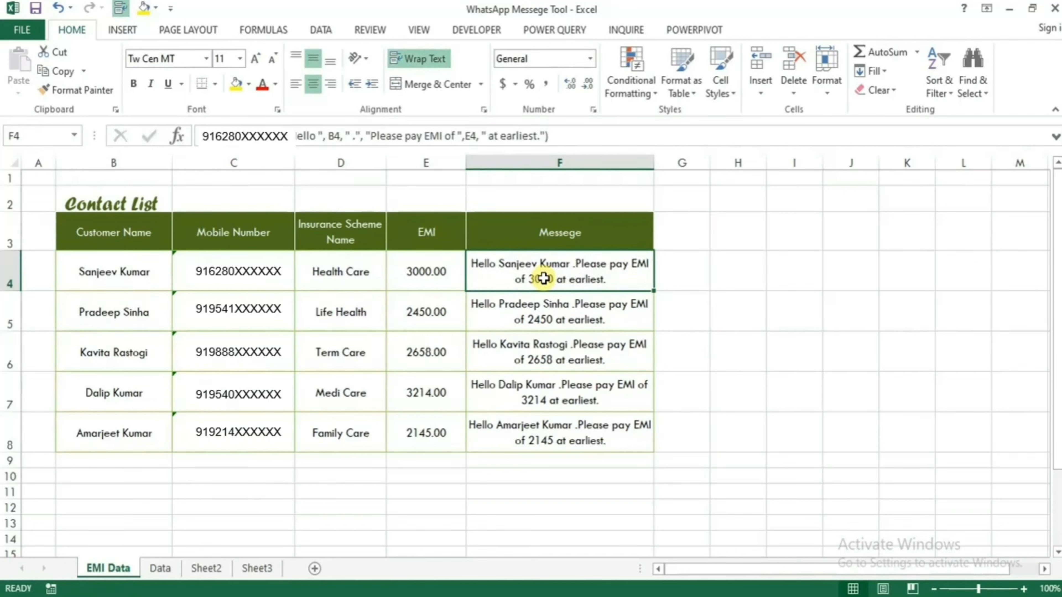
- Set the first customer's EMI in E4 to 3500 and confirm F4's message refreshes
{"action": "left_click", "coordinate": [423, 281]}
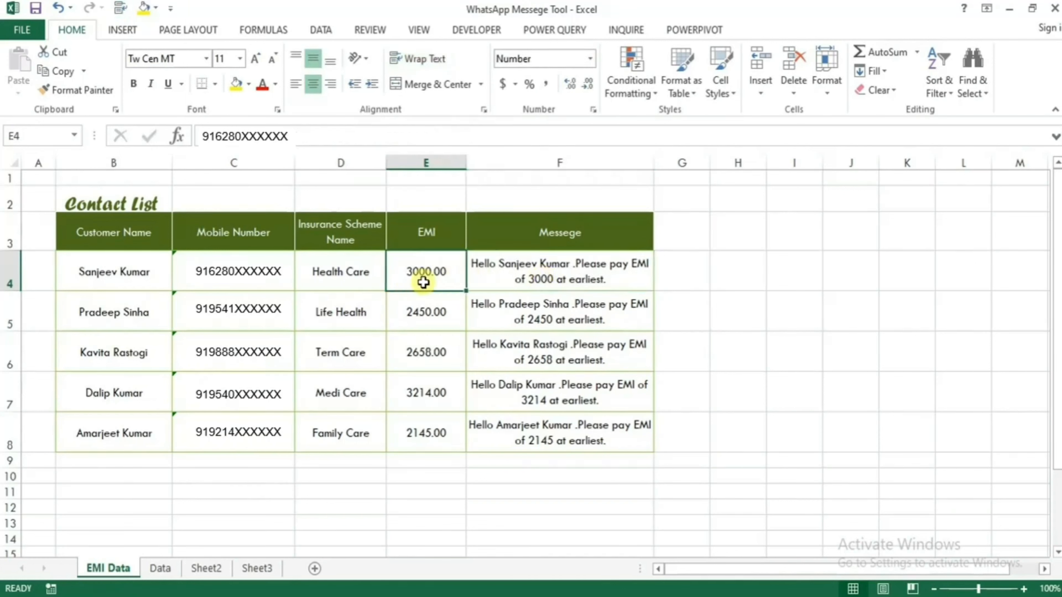
{"action": "type", "text": "3500"}
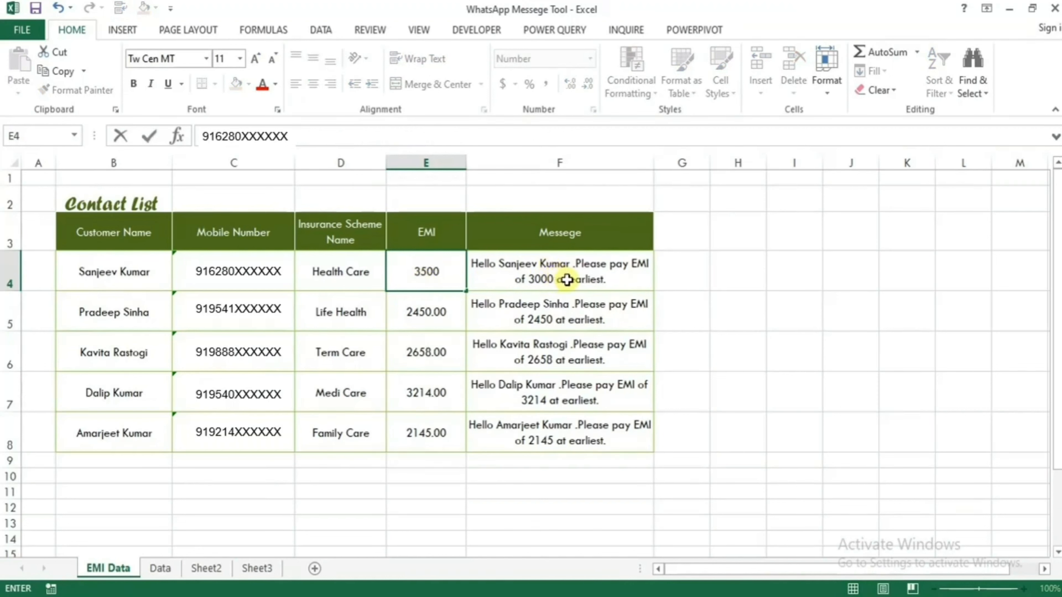
{"action": "key", "text": "Return"}
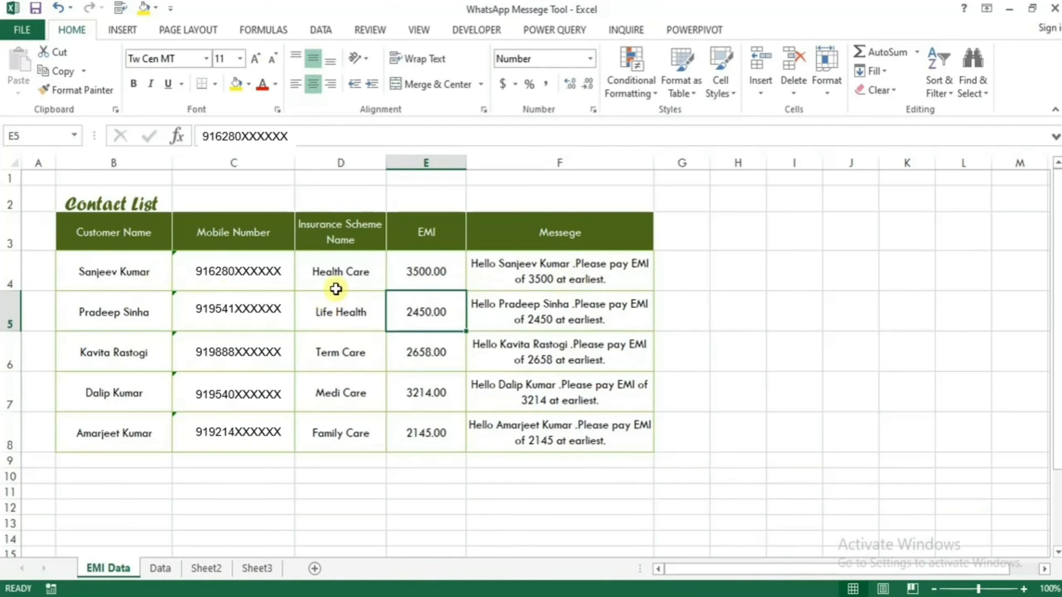
{"action": "left_click_drag", "start_coordinate": [422, 269], "coordinate": [156, 280]}
{"action": "left_click", "coordinate": [564, 269]}
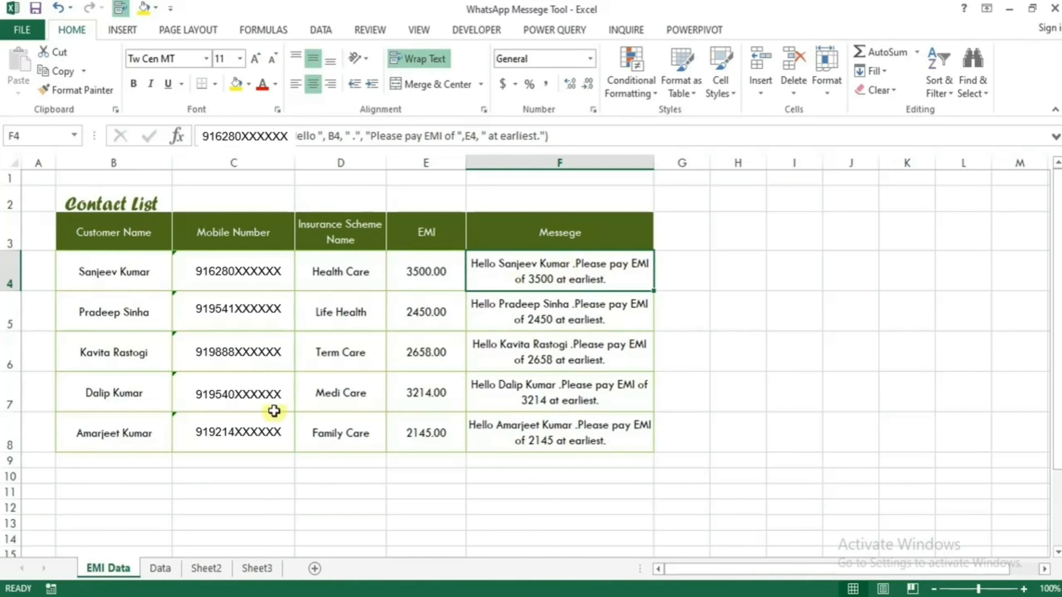
- Look over cells B4, C4, E4, B5 and B6, then widen column G beside the table
{"action": "left_click", "coordinate": [131, 273]}
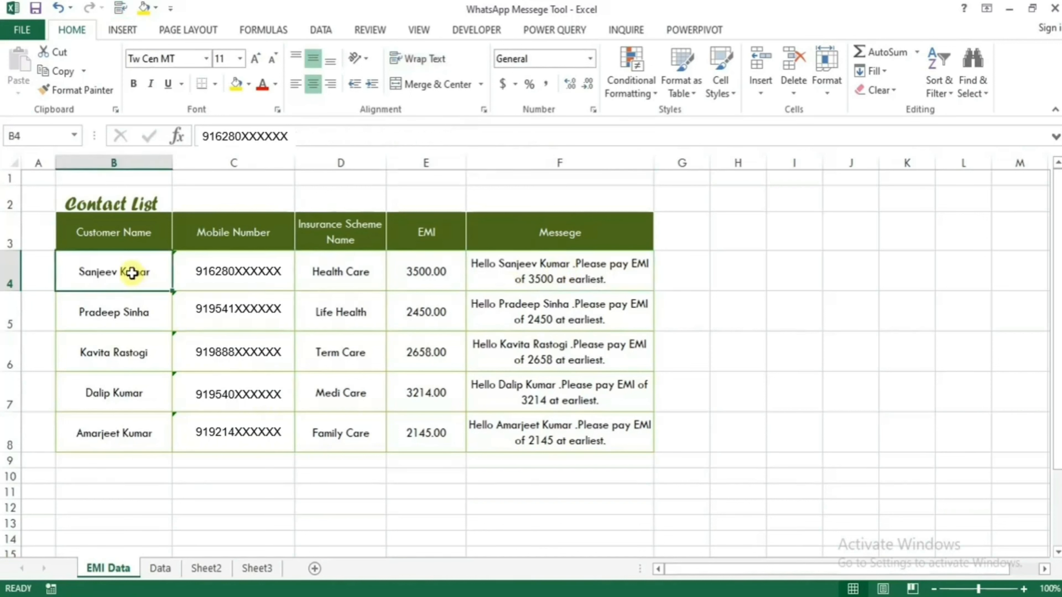
{"action": "left_click", "coordinate": [217, 259]}
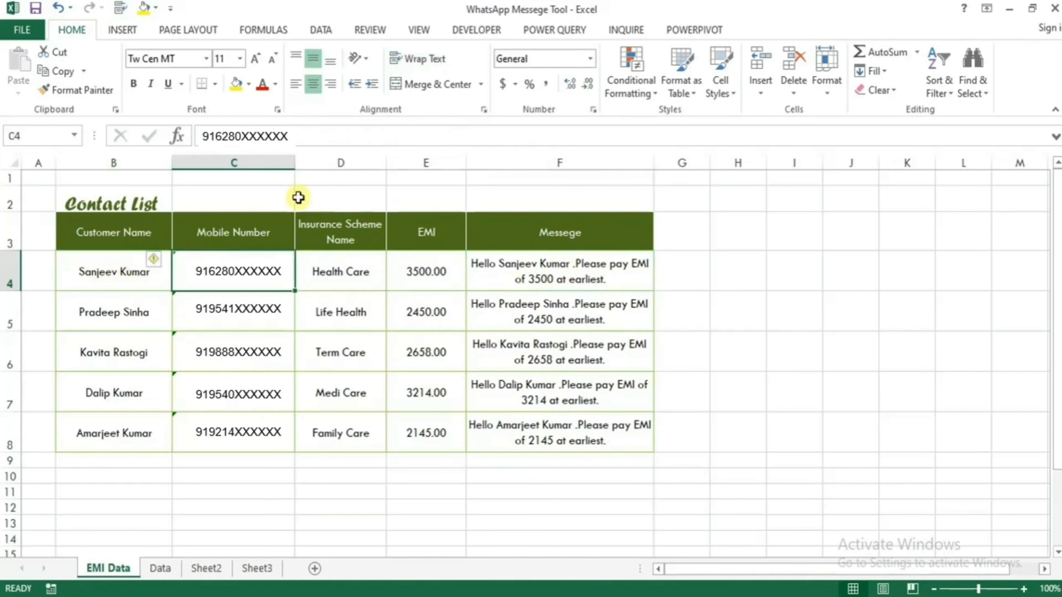
{"action": "left_click", "coordinate": [429, 283]}
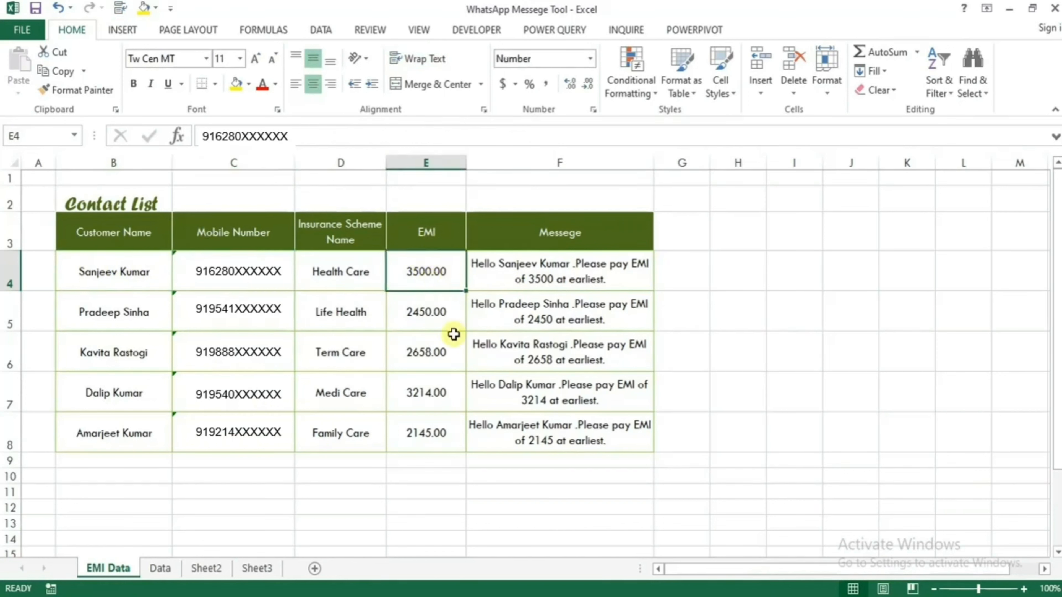
{"action": "left_click", "coordinate": [111, 319]}
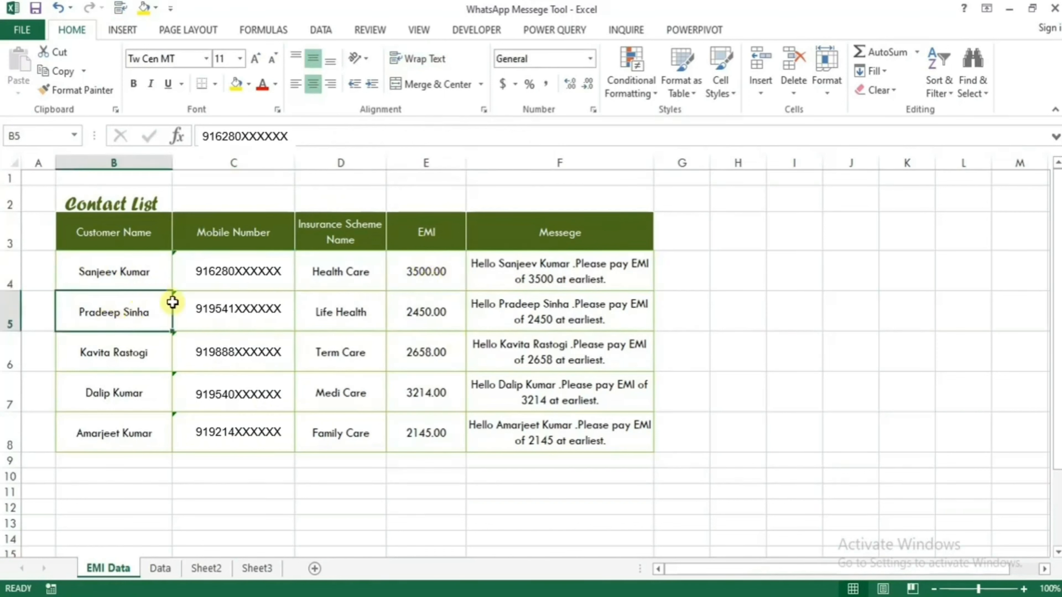
{"action": "left_click", "coordinate": [146, 353]}
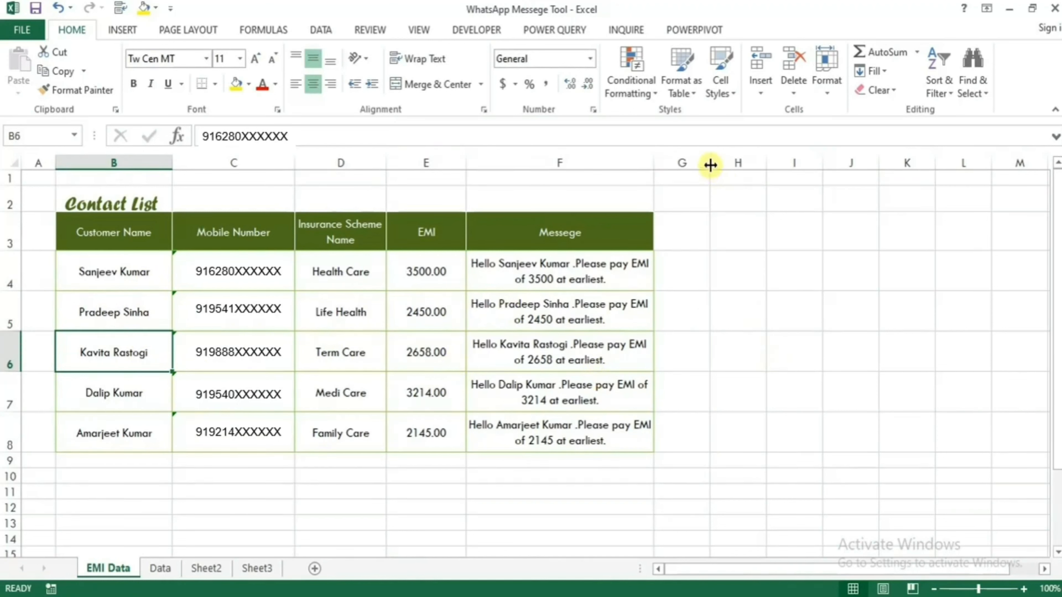
{"action": "left_click_drag", "start_coordinate": [709, 164], "coordinate": [792, 185]}
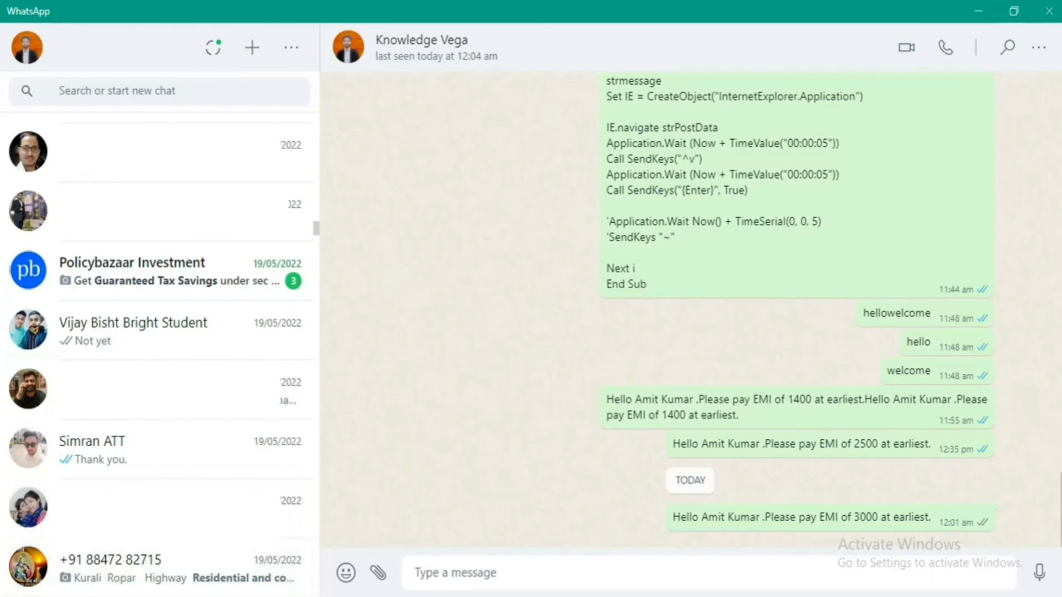
- Switch back to the WhatsApp Messege Tool workbook and select cell G4 for the new link
{"action": "mouse_move", "coordinate": [249, 596]}
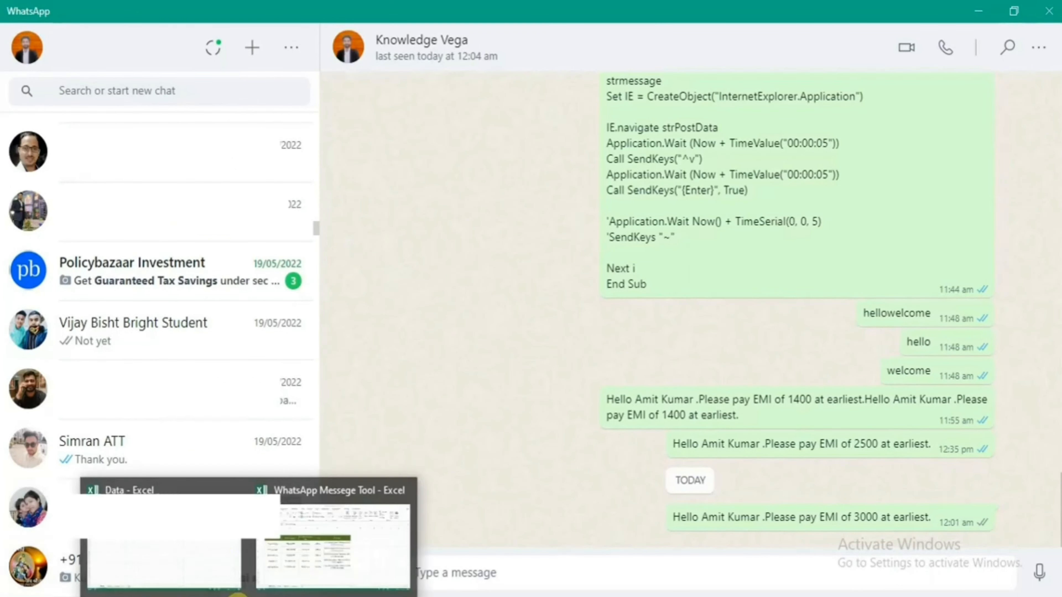
{"action": "left_click", "coordinate": [315, 556]}
{"action": "left_click", "coordinate": [688, 274]}
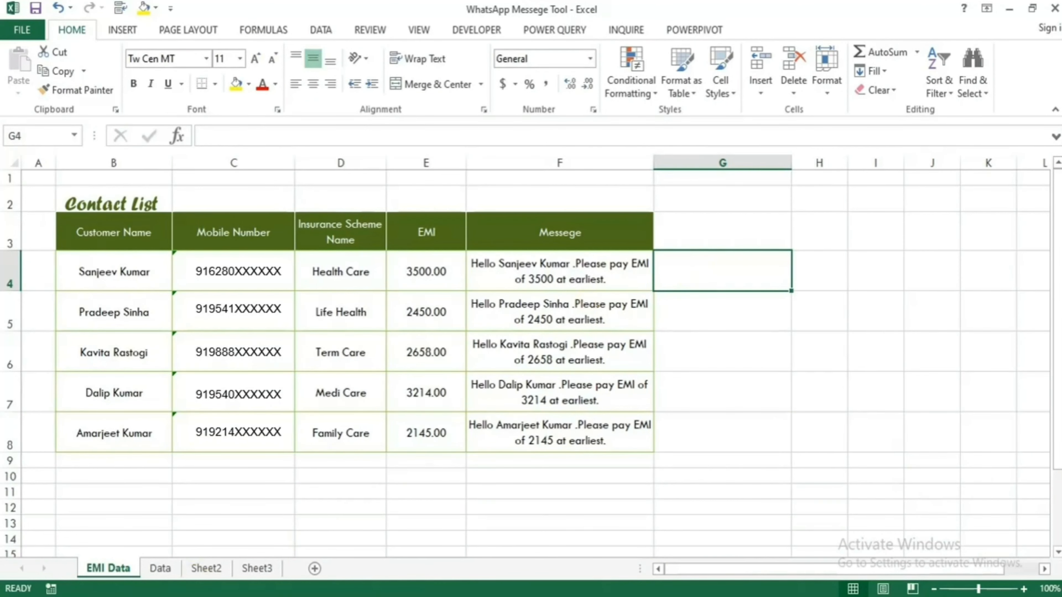
- In the Notepad draft, select the entire =HYPERLINK WhatsApp-send formula, then minimize Notepad
{"action": "key", "text": "alt+Tab"}
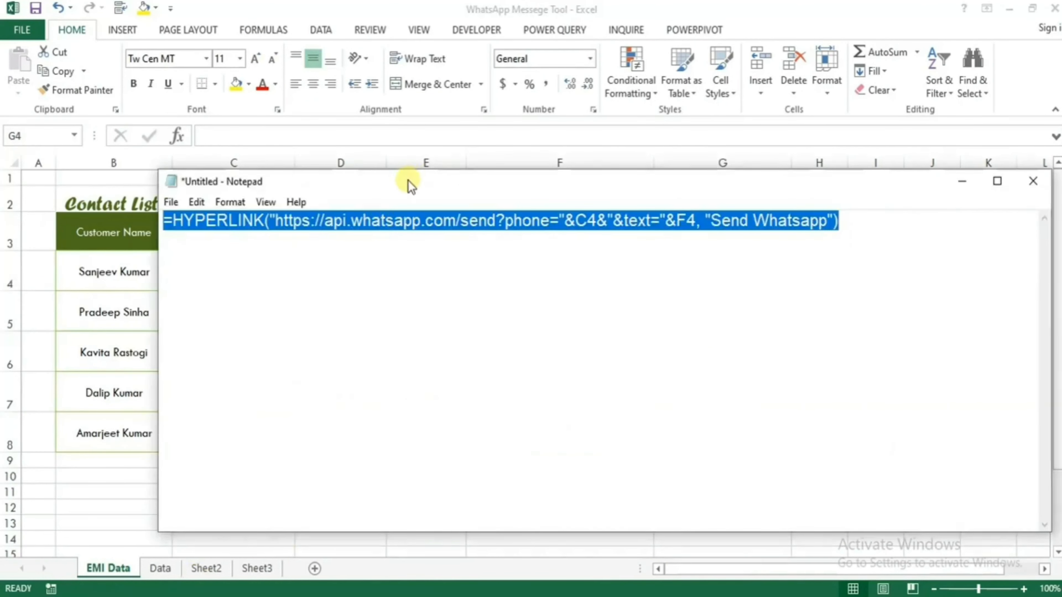
{"action": "left_click_drag", "start_coordinate": [408, 183], "coordinate": [367, 240]}
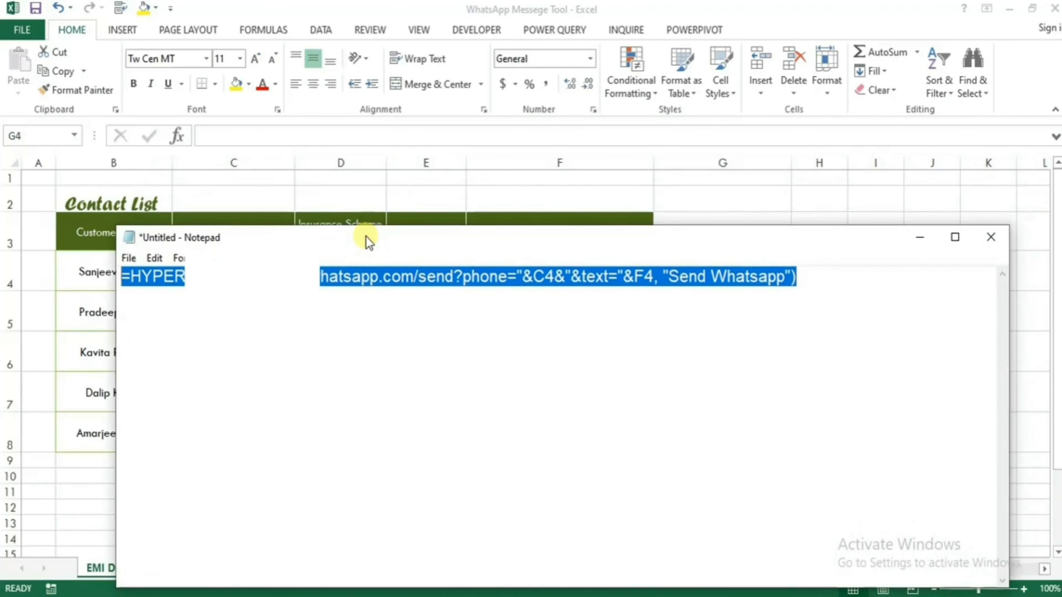
{"action": "left_click", "coordinate": [322, 276]}
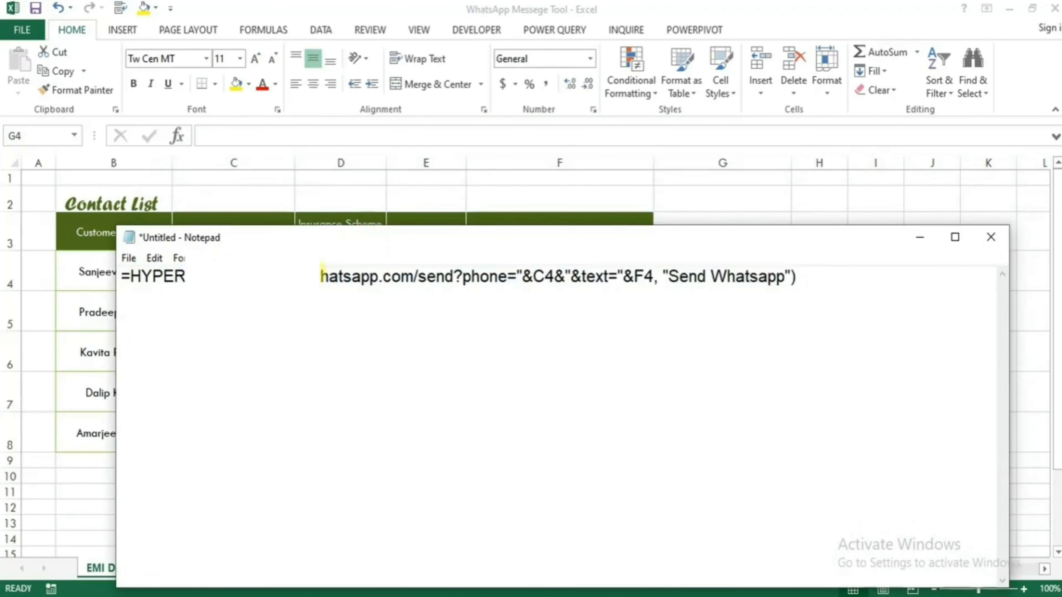
{"action": "left_click_drag", "start_coordinate": [185, 275], "coordinate": [130, 274]}
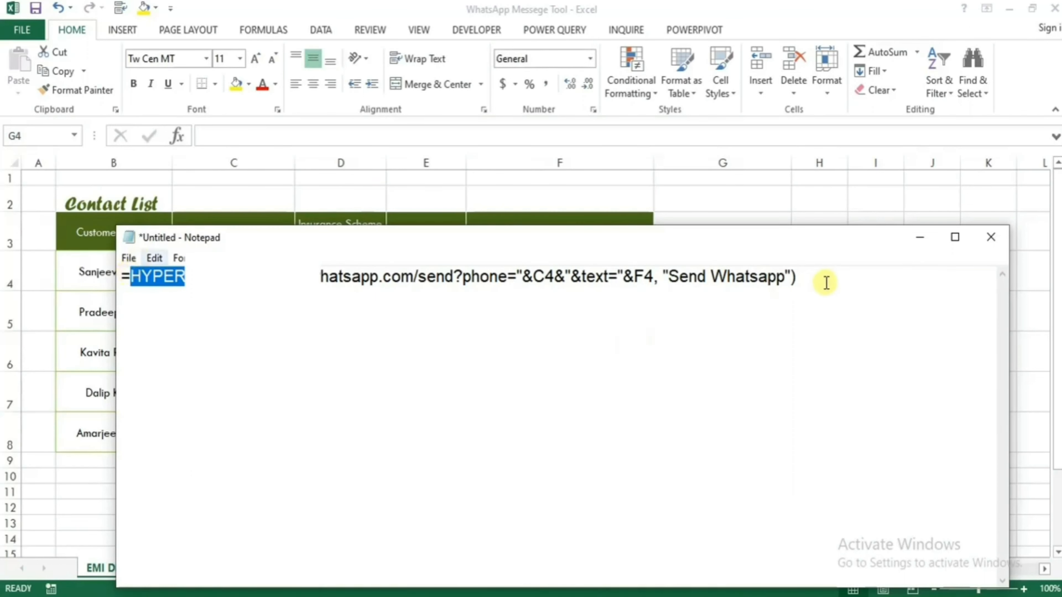
{"action": "left_click_drag", "start_coordinate": [823, 278], "coordinate": [320, 278]}
{"action": "left_click_drag", "start_coordinate": [185, 276], "coordinate": [120, 301]}
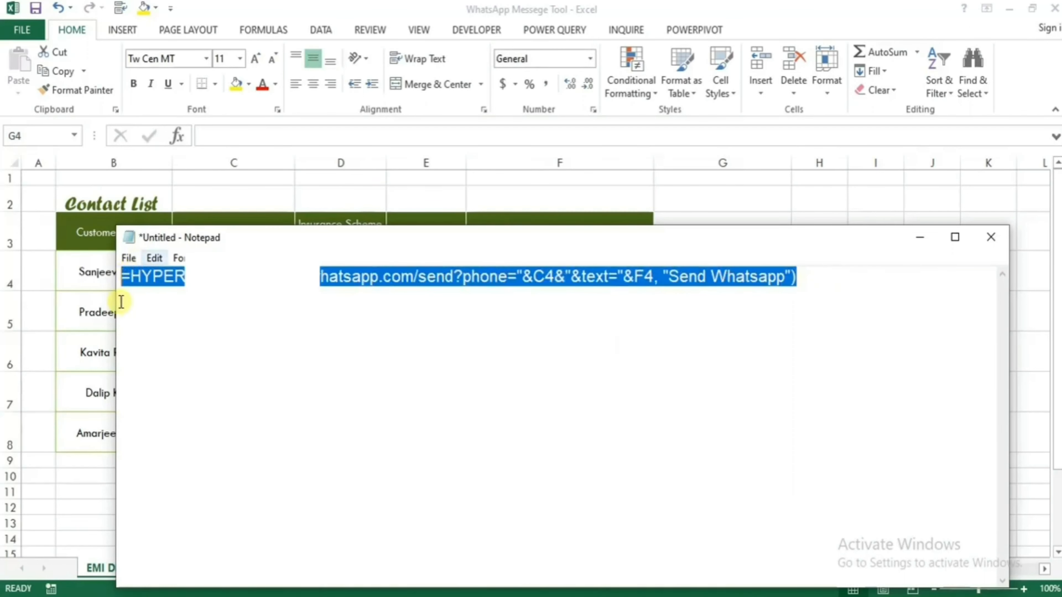
{"action": "left_click", "coordinate": [930, 239]}
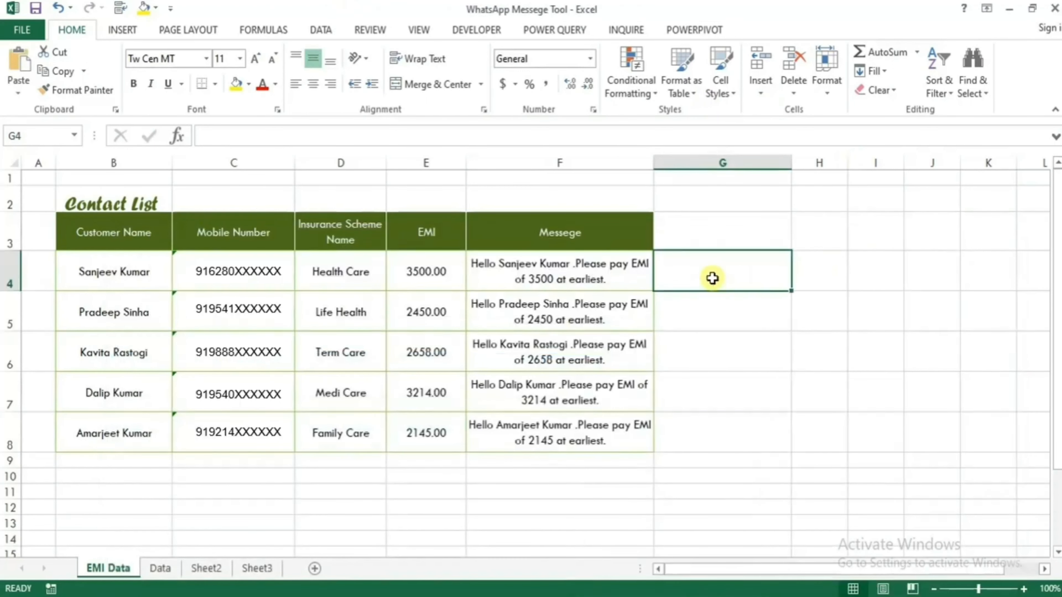
- Paste the HYPERLINK formula into G4, fill it down to G8, and check G5 and G6
{"action": "type", "text": "=HYPERLINK(\"https://api.whatsapp.com/send?phone=\"&C4&\"&text=\"&F4, \"Send Whatsapp\")"}
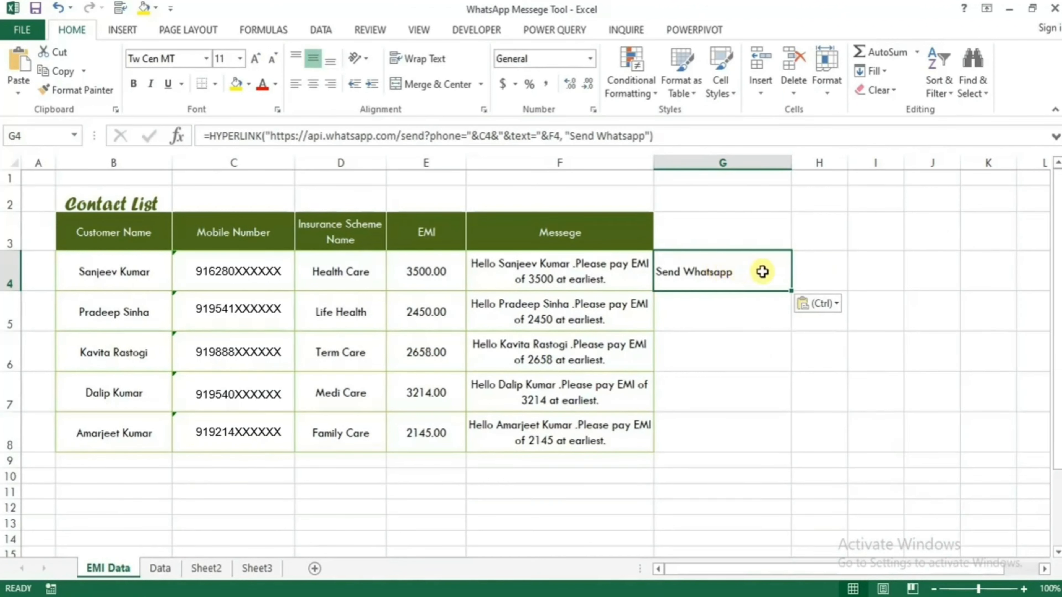
{"action": "left_click_drag", "start_coordinate": [792, 293], "coordinate": [787, 436]}
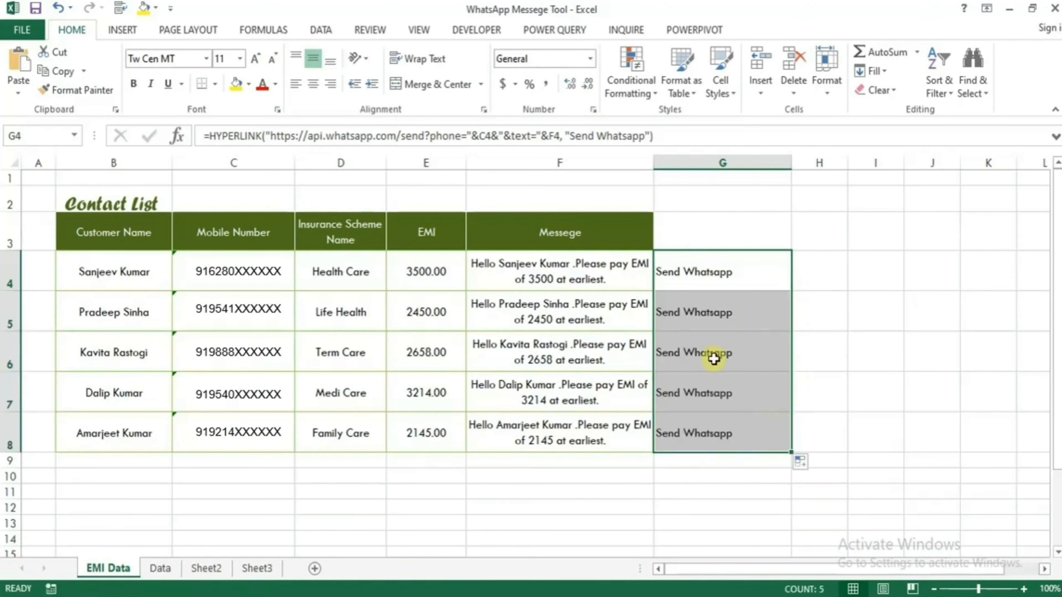
{"action": "left_click", "coordinate": [749, 319]}
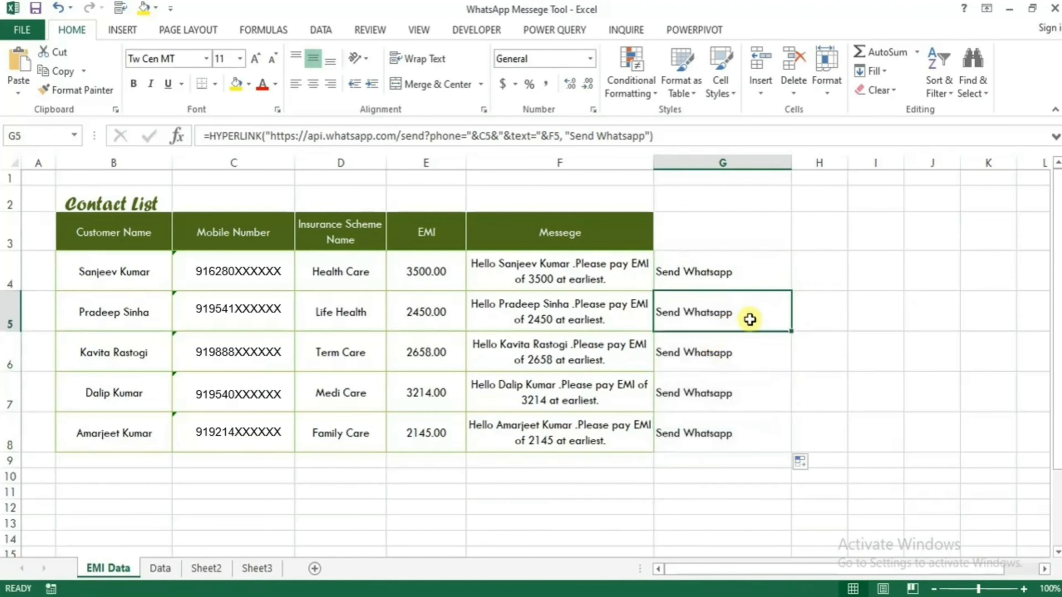
{"action": "left_click", "coordinate": [760, 358]}
{"action": "left_click", "coordinate": [834, 289]}
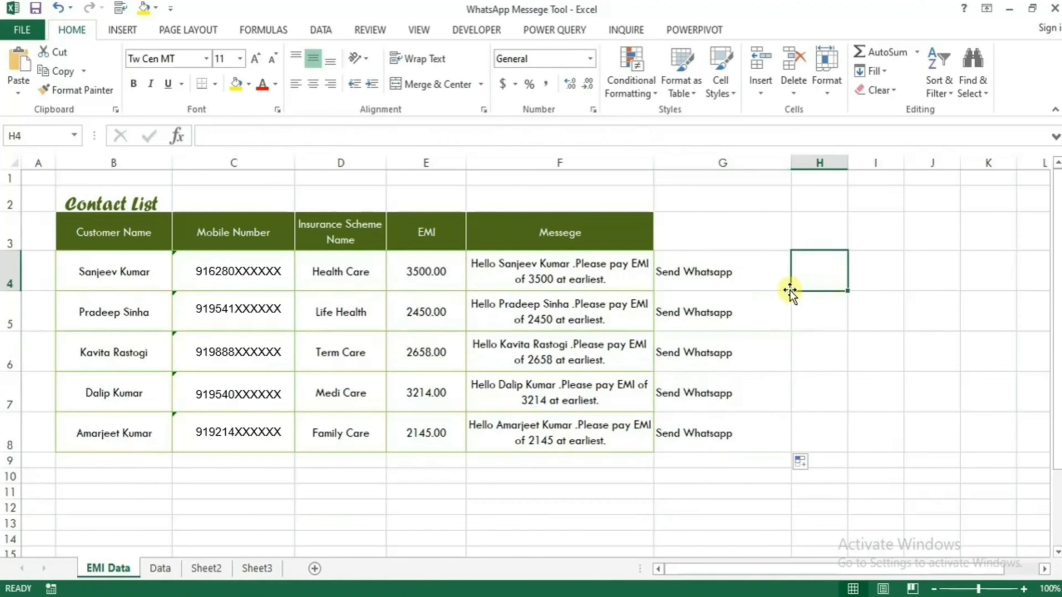
- Open G4's Send Whatsapp link, send the prefilled 3500 EMI reminder, and minimize WhatsApp
{"action": "left_click", "coordinate": [710, 273]}
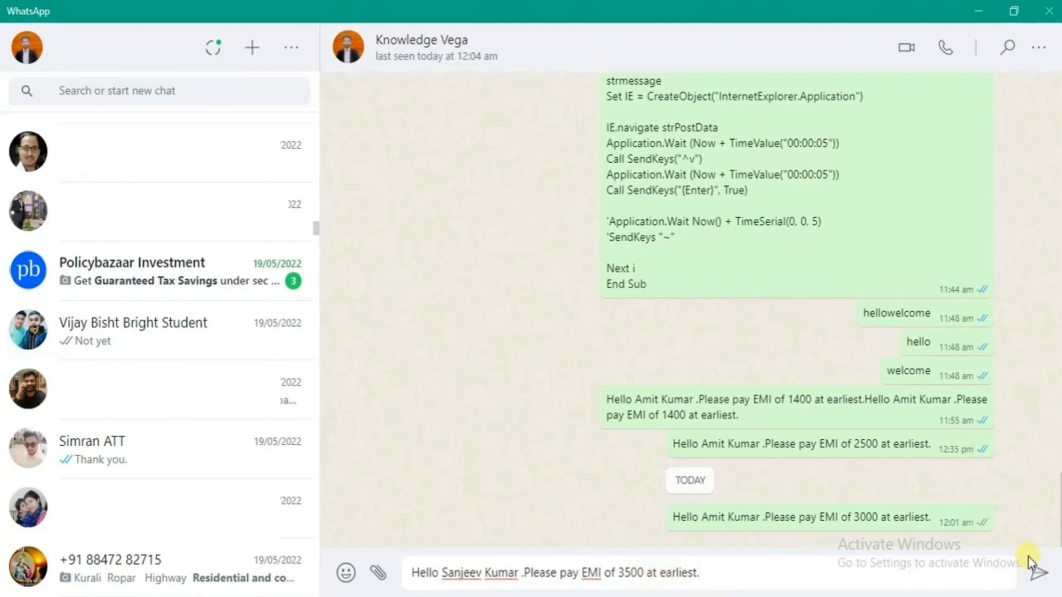
{"action": "left_click", "coordinate": [1038, 580]}
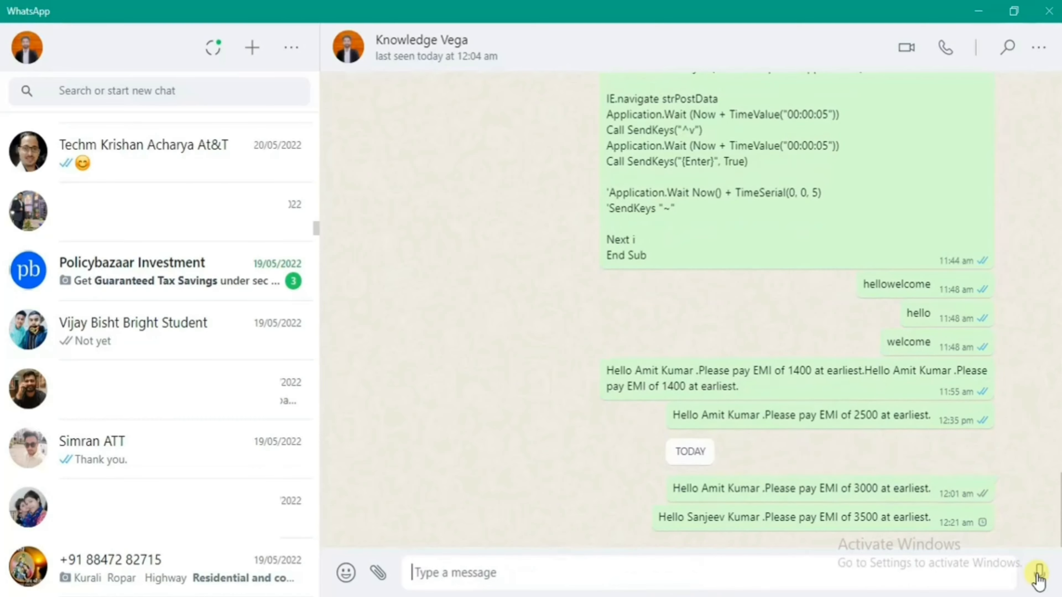
{"action": "left_click", "coordinate": [978, 11]}
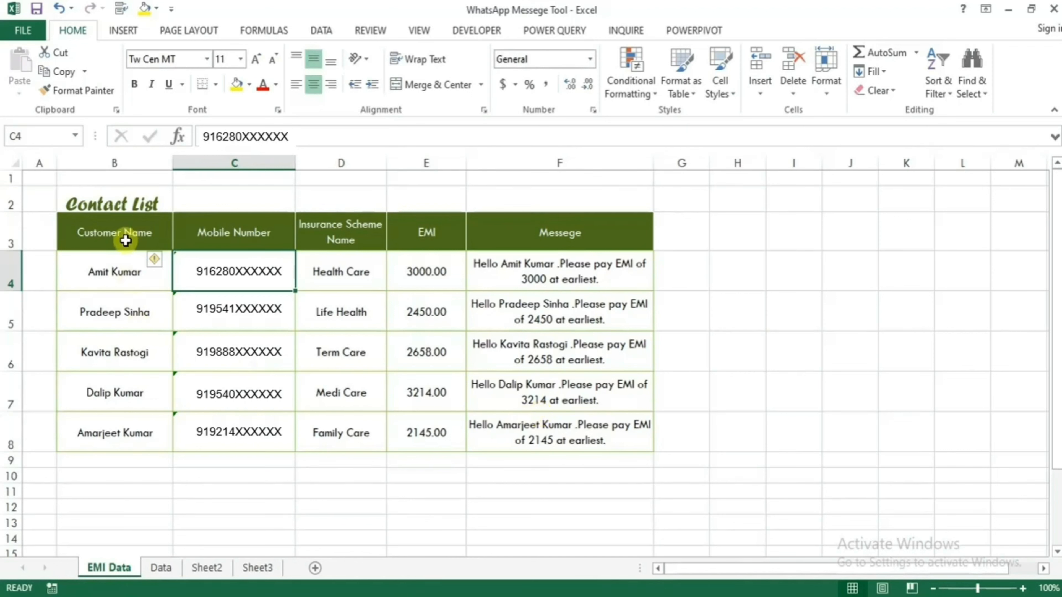
{"action": "left_click_drag", "start_coordinate": [122, 240], "coordinate": [130, 420]}
{"action": "left_click_drag", "start_coordinate": [242, 237], "coordinate": [237, 443]}
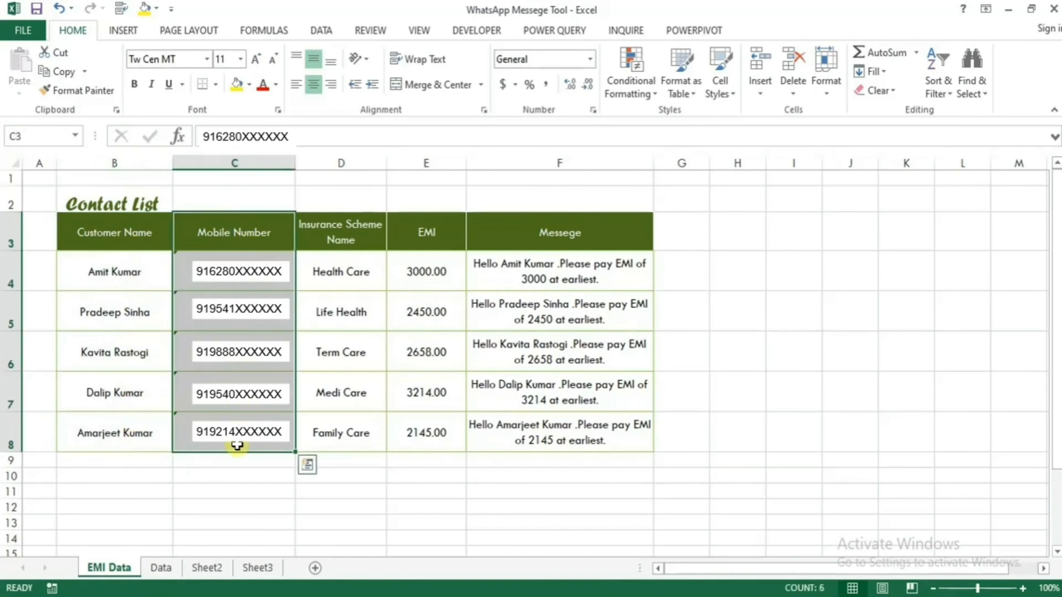
{"action": "left_click_drag", "start_coordinate": [360, 241], "coordinate": [350, 435]}
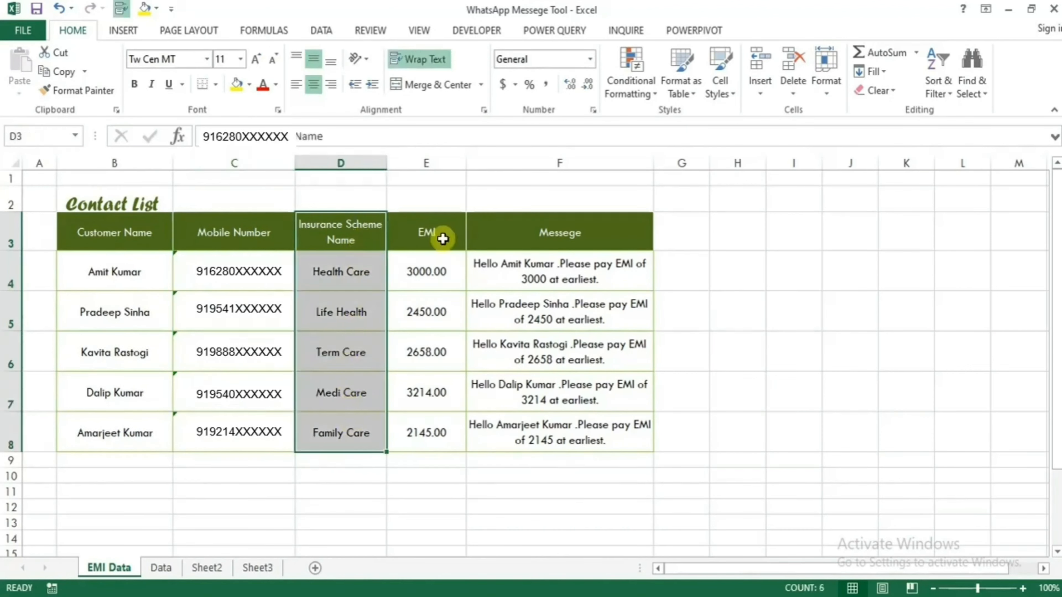
{"action": "left_click_drag", "start_coordinate": [442, 239], "coordinate": [429, 429]}
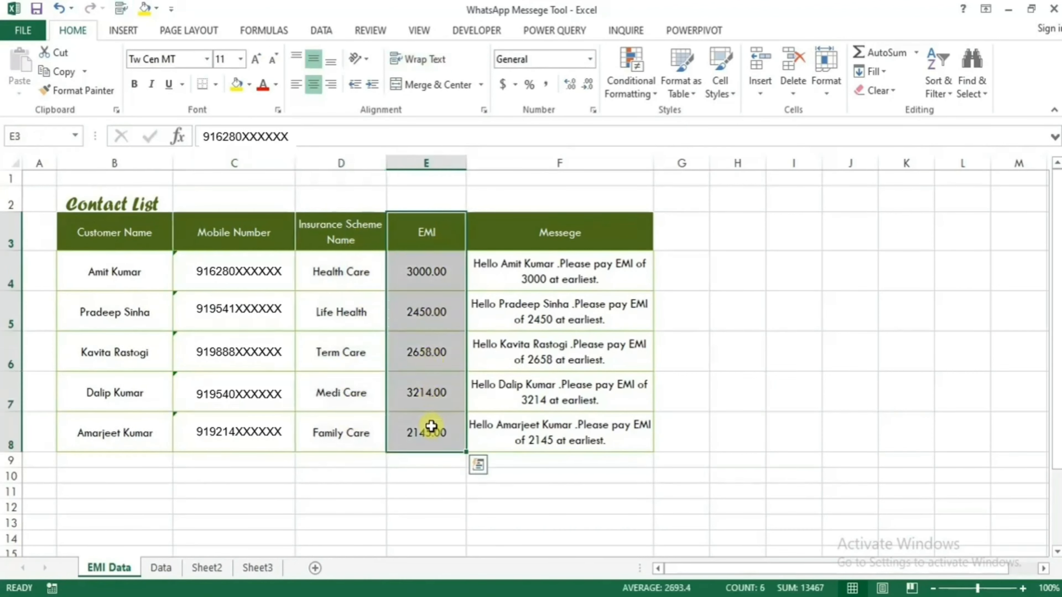
{"action": "left_click", "coordinate": [567, 273]}
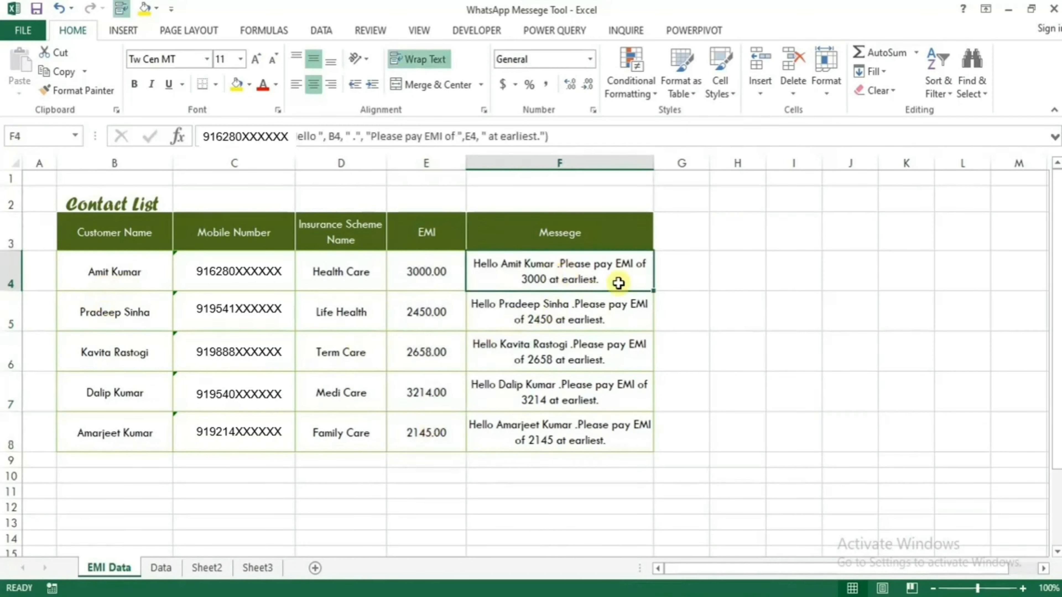
{"action": "left_click", "coordinate": [431, 278]}
{"action": "left_click_drag", "start_coordinate": [426, 233], "coordinate": [431, 431]}
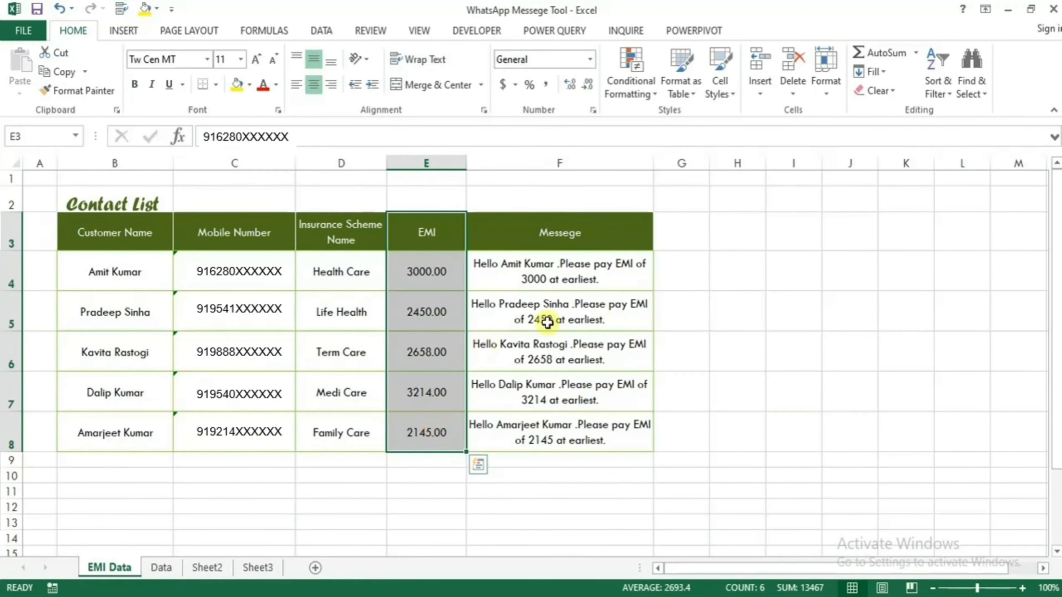
{"action": "left_click", "coordinate": [568, 274]}
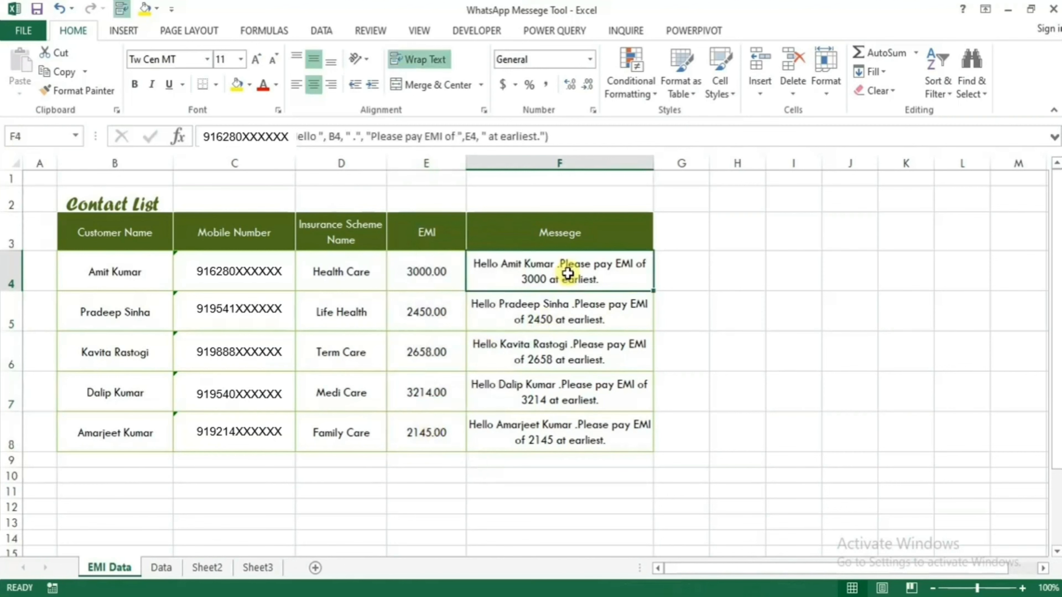